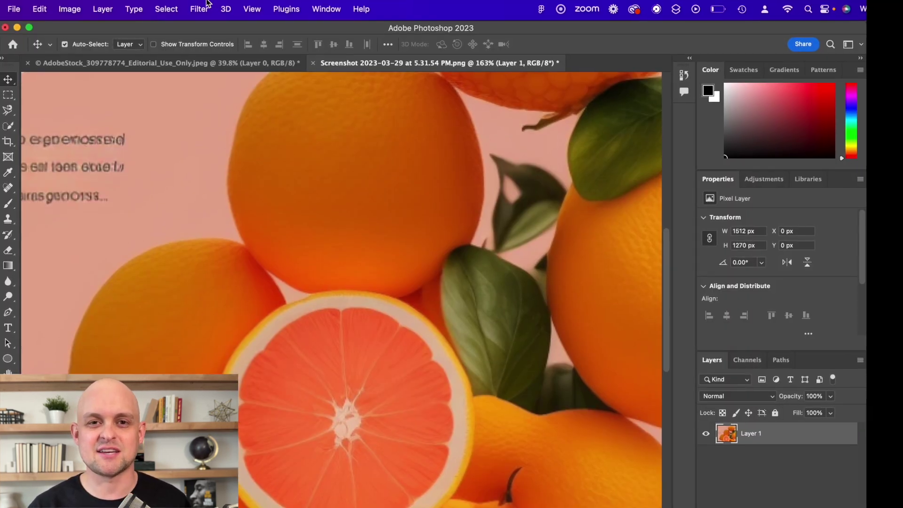
Apply an Unsharp Mask to the oranges image at 436% amount, 3.1 px radius, 0 threshold
{"action": "left_click", "coordinate": [207, 5]}
{"action": "mouse_move", "coordinate": [275, 235]}
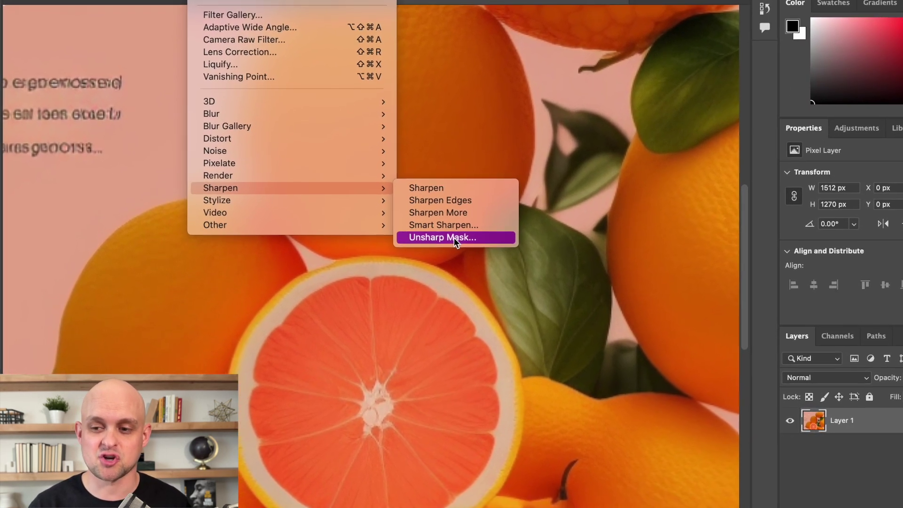
{"action": "left_click", "coordinate": [453, 238]}
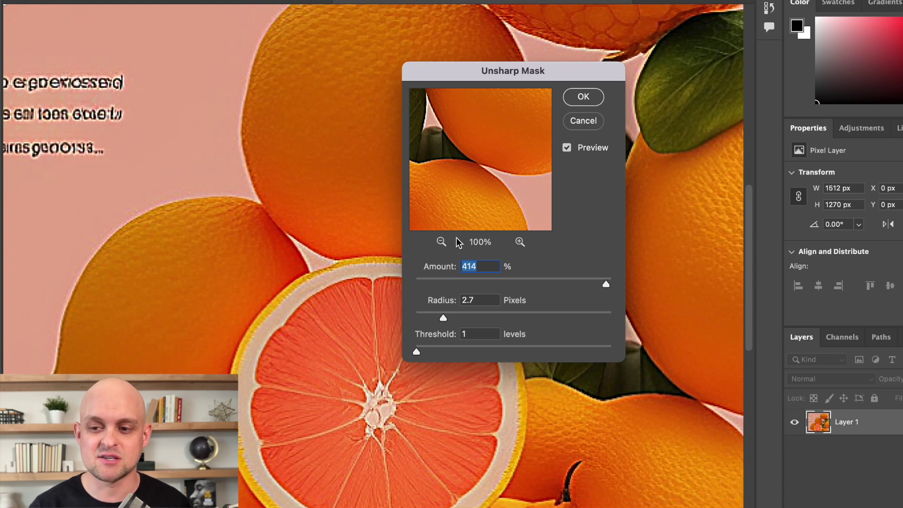
{"action": "left_click", "coordinate": [501, 281]}
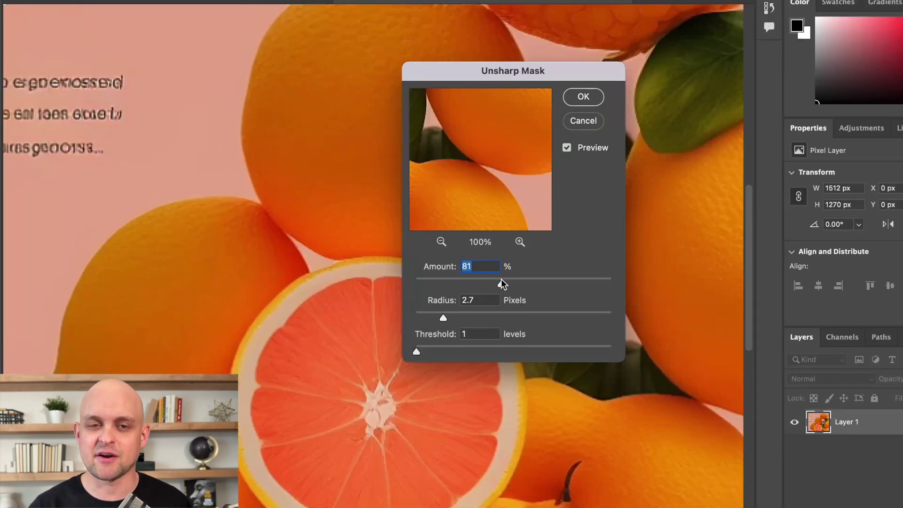
{"action": "left_click_drag", "start_coordinate": [425, 279], "coordinate": [608, 282]}
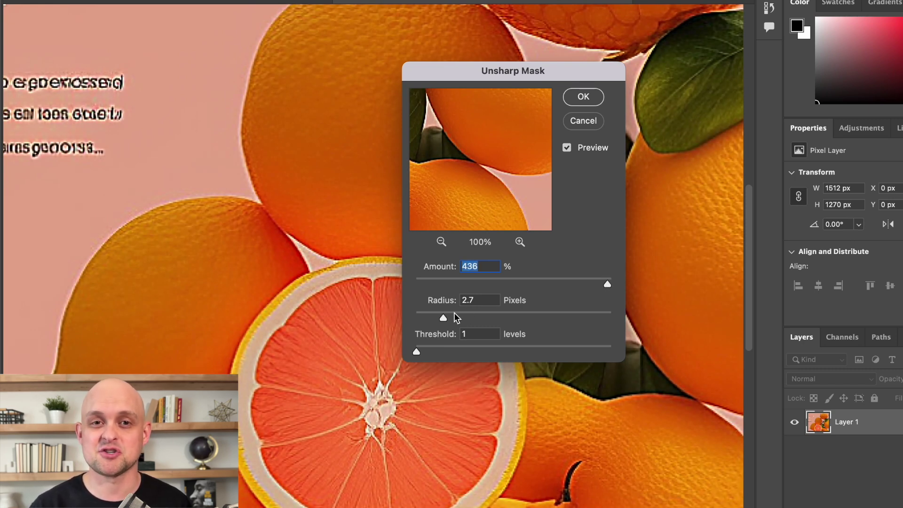
{"action": "left_click_drag", "start_coordinate": [476, 315], "coordinate": [447, 313]}
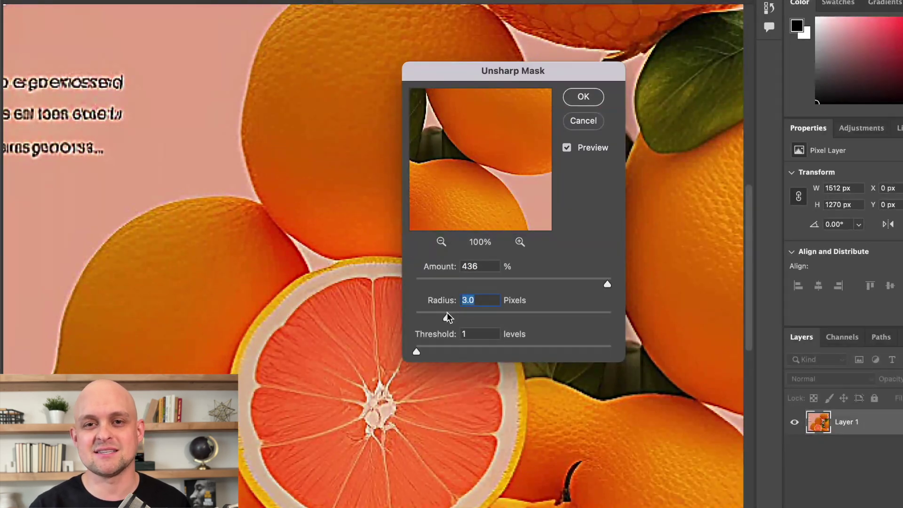
{"action": "mouse_move", "coordinate": [416, 351]}
{"action": "left_mouse_down"}
{"action": "mouse_move", "coordinate": [518, 350]}
{"action": "mouse_move", "coordinate": [412, 354]}
{"action": "left_mouse_up"}
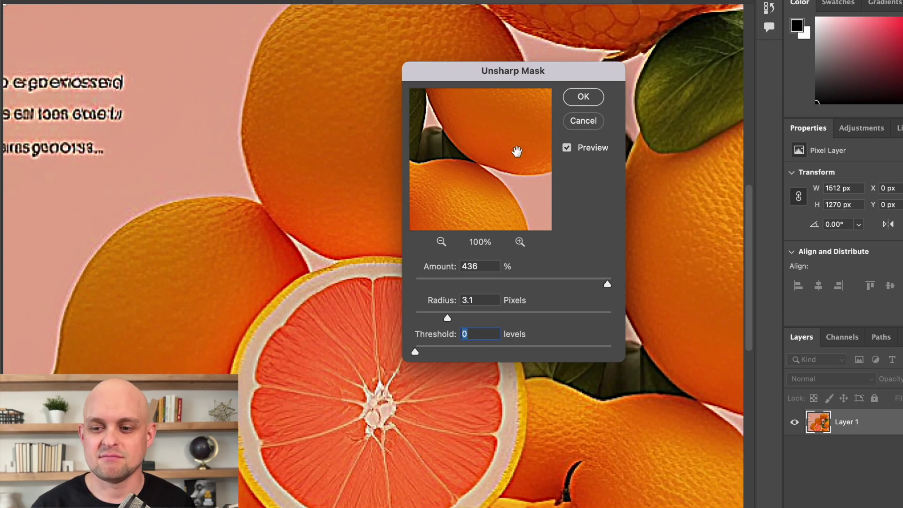
{"action": "left_click", "coordinate": [583, 97]}
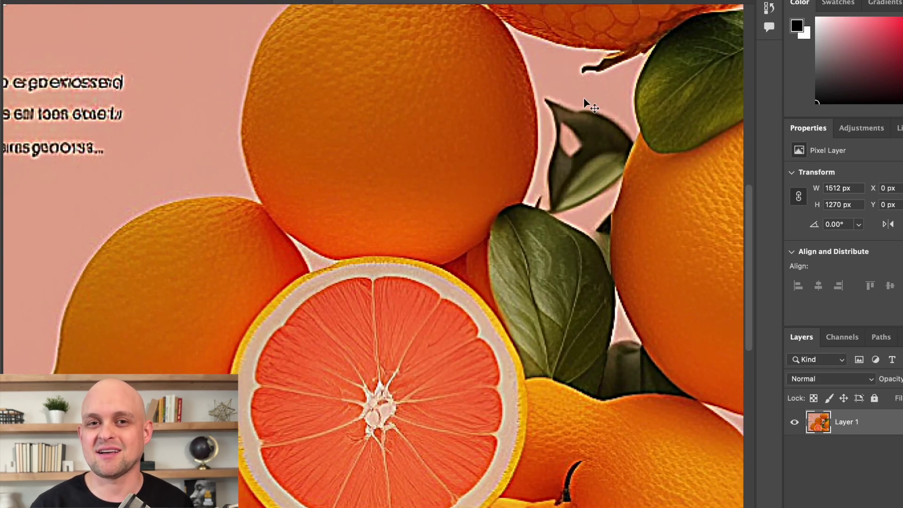
Toggle Layer 2 on and off to compare the oranges with and without sharpening
{"action": "left_click", "coordinate": [795, 424]}
{"action": "left_click", "coordinate": [795, 423]}
{"action": "left_click", "coordinate": [795, 423]}
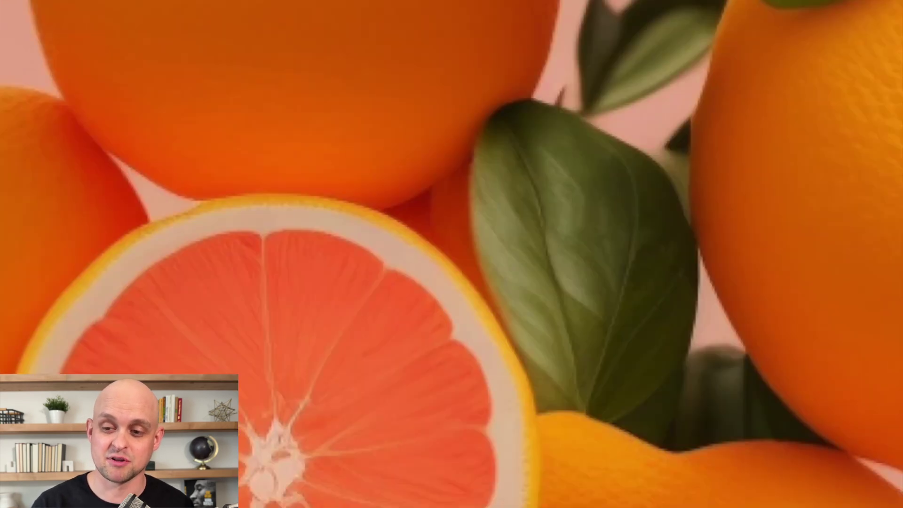
{"action": "left_click", "coordinate": [795, 423]}
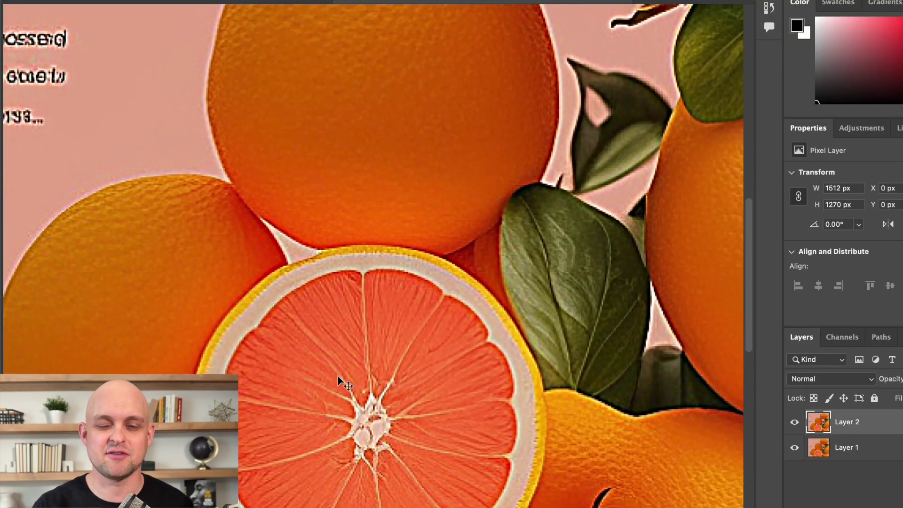
Quick-select the oranges and delete the pink background and garbled text
{"action": "scroll", "coordinate": [338, 378], "scroll_direction": "down", "scroll_amount": 3}
{"action": "scroll", "coordinate": [338, 378], "scroll_direction": "up", "scroll_amount": 3}
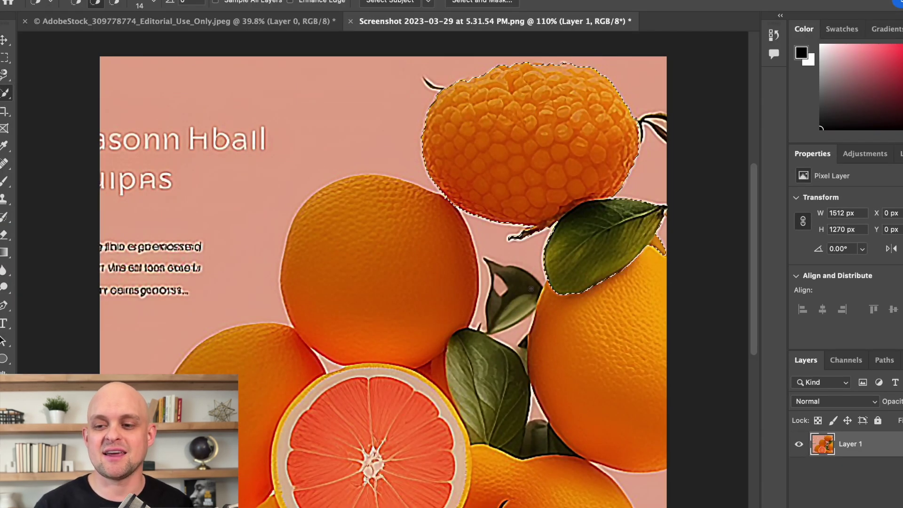
{"action": "left_click_drag", "start_coordinate": [532, 288], "coordinate": [371, 414]}
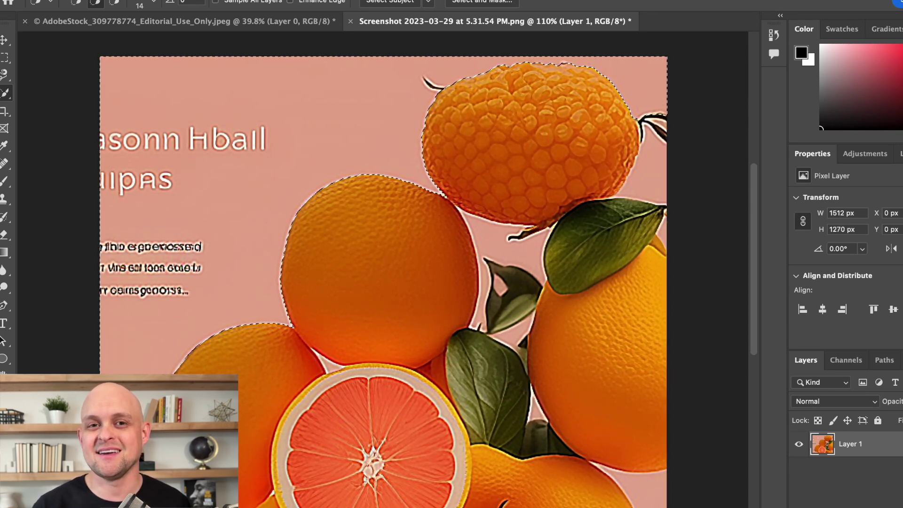
{"action": "key", "text": "Delete"}
Quick Export the cutout as a PNG named 'oranges'
{"action": "left_click", "coordinate": [18, 1]}
{"action": "mouse_move", "coordinate": [141, 181]}
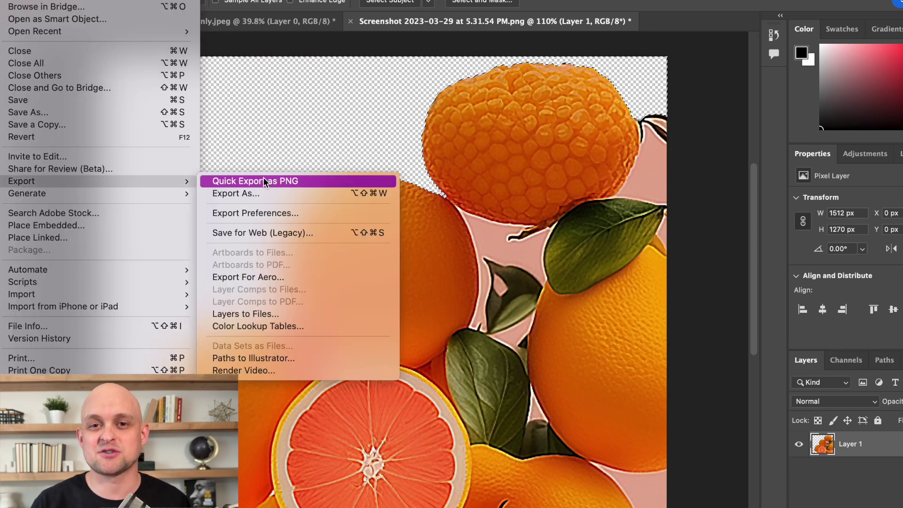
{"action": "left_click", "coordinate": [265, 182]}
{"action": "type", "text": "oranges"}
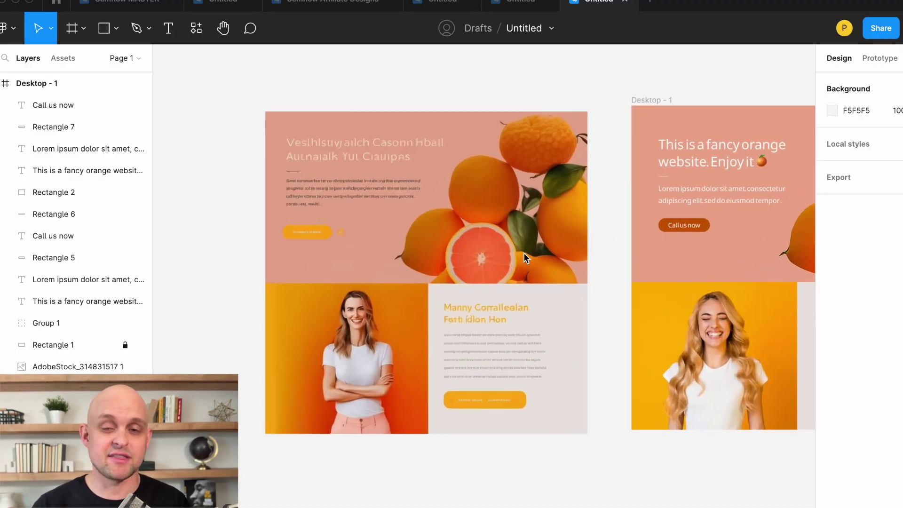
{"action": "scroll", "coordinate": [524, 252], "scroll_direction": "up", "scroll_amount": 5}
{"action": "scroll", "coordinate": [523, 252], "scroll_direction": "down", "scroll_amount": 4}
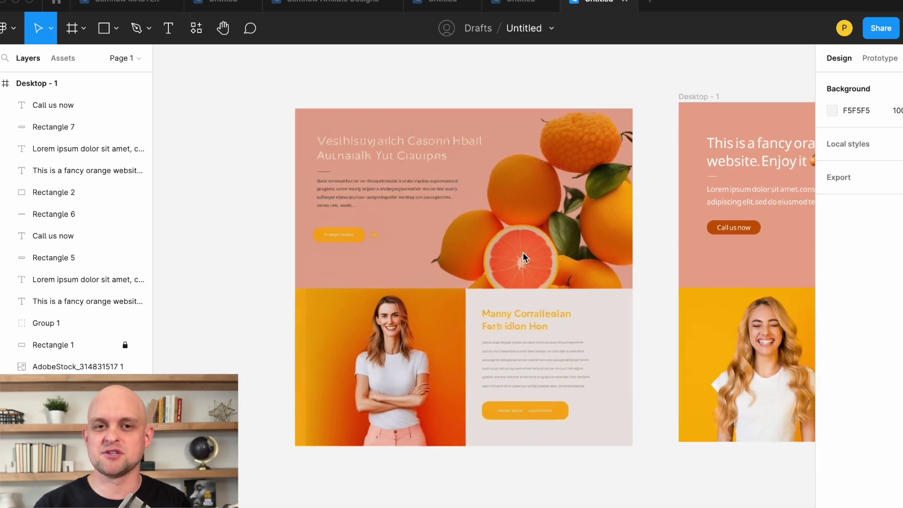
Select Group 1 holding the oranges and resize it from its top-left corner
{"action": "left_click", "coordinate": [523, 252]}
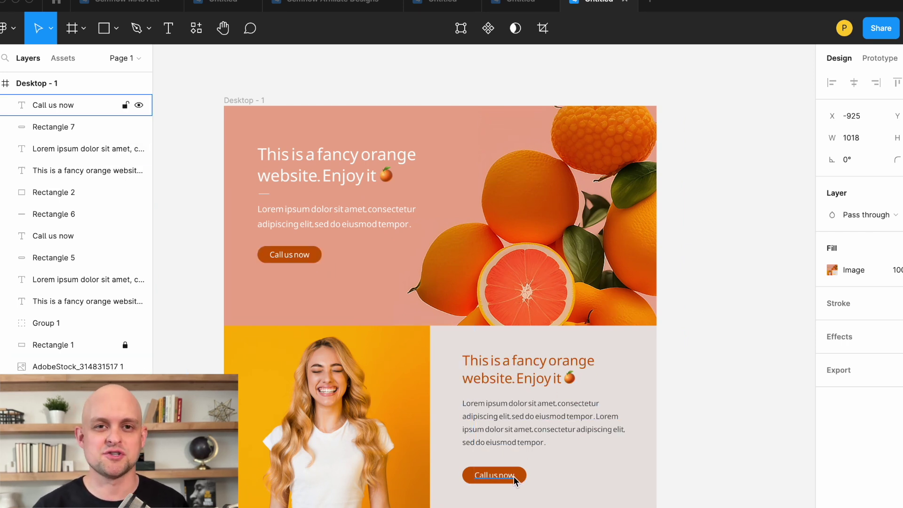
{"action": "left_click", "coordinate": [546, 217]}
{"action": "mouse_move", "coordinate": [383, 91]}
{"action": "left_mouse_down"}
{"action": "mouse_move", "coordinate": [337, 64]}
{"action": "mouse_move", "coordinate": [394, 99]}
{"action": "left_mouse_up"}
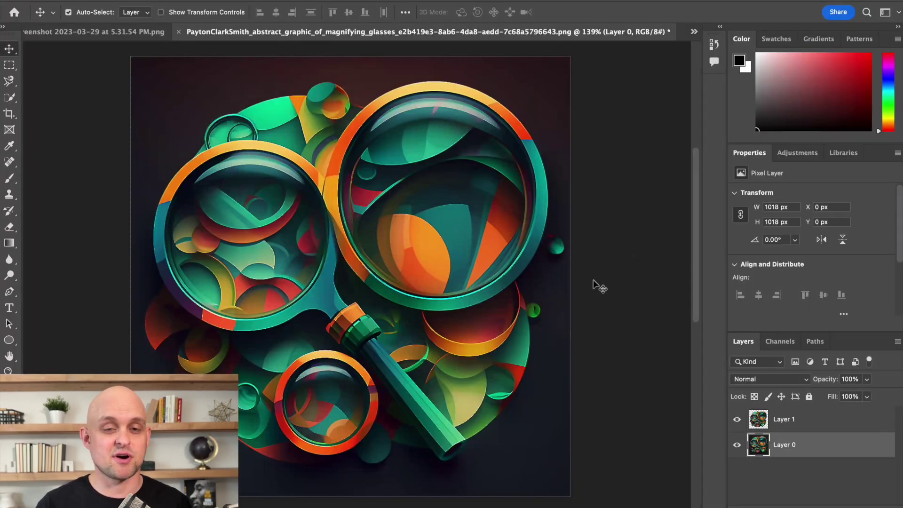
Zoom in on the magnifying glasses and repeatedly hide and show Layer 1 to compare
{"action": "left_click", "coordinate": [594, 281]}
{"action": "key", "text": "super+equal"}
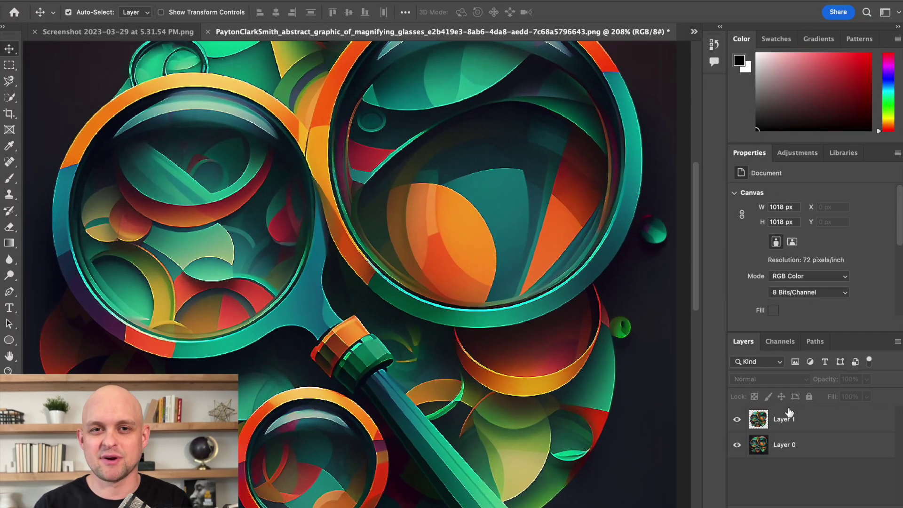
{"action": "left_click", "coordinate": [738, 419]}
{"action": "left_click", "coordinate": [737, 419]}
{"action": "left_click", "coordinate": [738, 420]}
{"action": "left_click", "coordinate": [737, 419]}
{"action": "left_click", "coordinate": [738, 419]}
{"action": "left_click", "coordinate": [738, 419]}
{"action": "left_click", "coordinate": [738, 419]}
{"action": "left_click", "coordinate": [738, 420]}
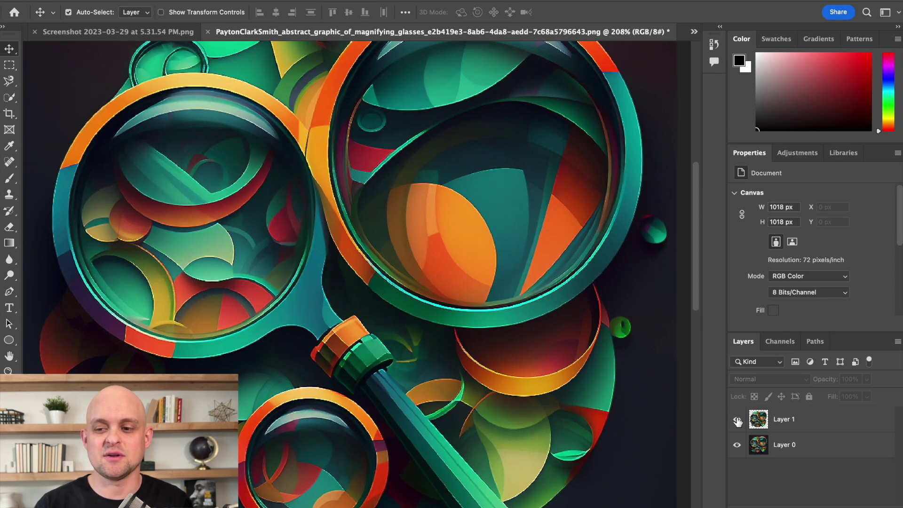
{"action": "left_click", "coordinate": [737, 419]}
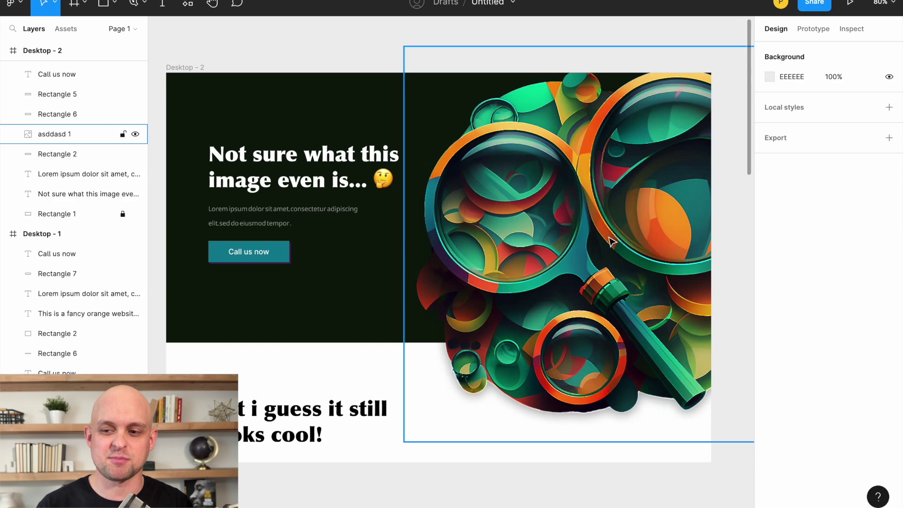
{"action": "left_click", "coordinate": [621, 236]}
Drag the magnifying-glass image down-left and enlarge it from its bottom-left corner to about 850 px
{"action": "left_click_drag", "start_coordinate": [621, 236], "coordinate": [620, 199]}
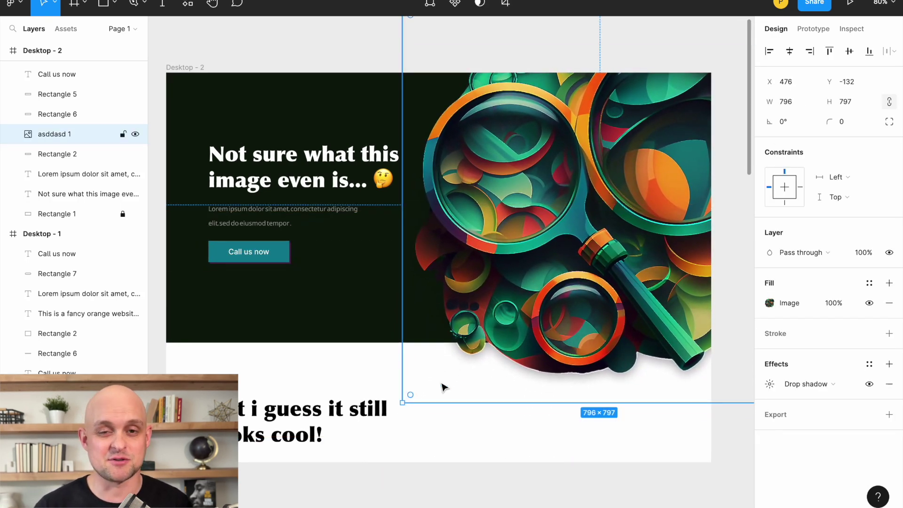
{"action": "left_click_drag", "start_coordinate": [403, 403], "coordinate": [376, 429]}
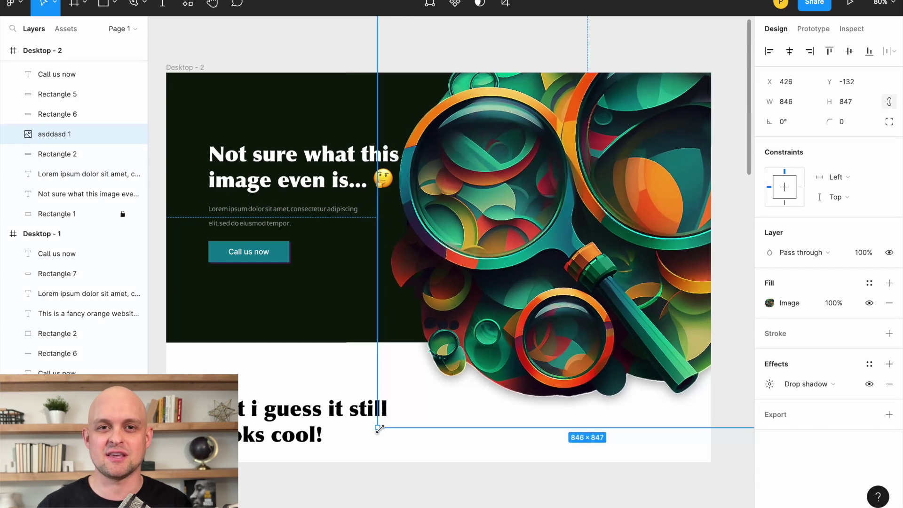
{"action": "left_click_drag", "start_coordinate": [512, 331], "coordinate": [528, 336]}
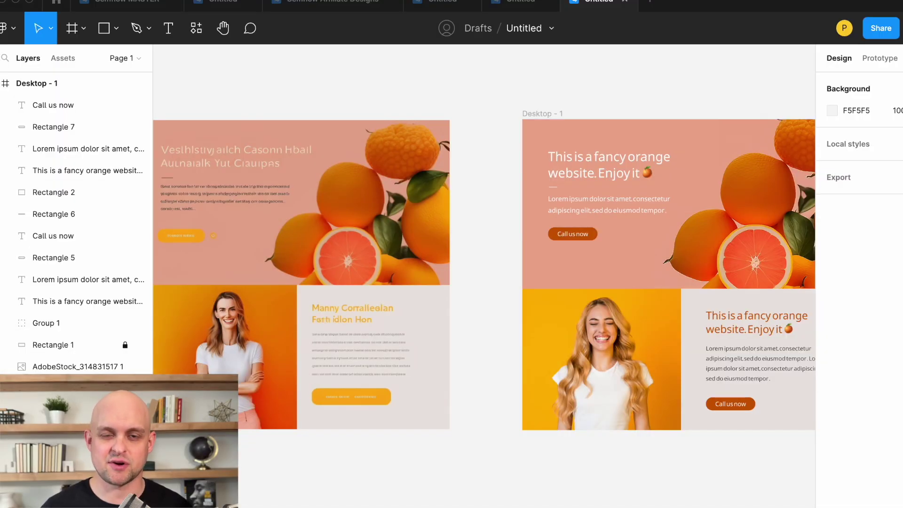
Zoom into the Desktop frame and screenshot the woman's photo with Cmd+Shift+4
{"action": "scroll", "coordinate": [248, 262], "scroll_direction": "up", "scroll_amount": 5}
{"action": "scroll", "coordinate": [317, 272], "scroll_direction": "up", "scroll_amount": 4}
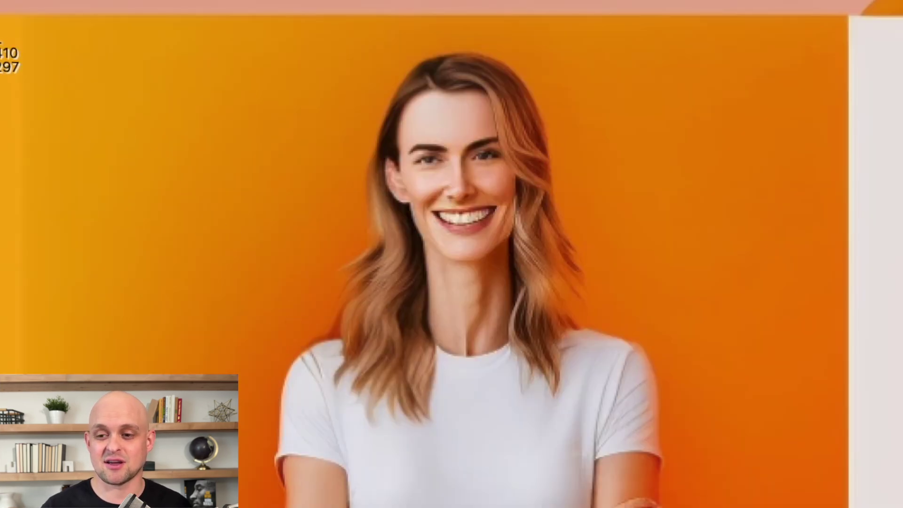
{"action": "left_click_drag", "start_coordinate": [182, 139], "coordinate": [560, 492]}
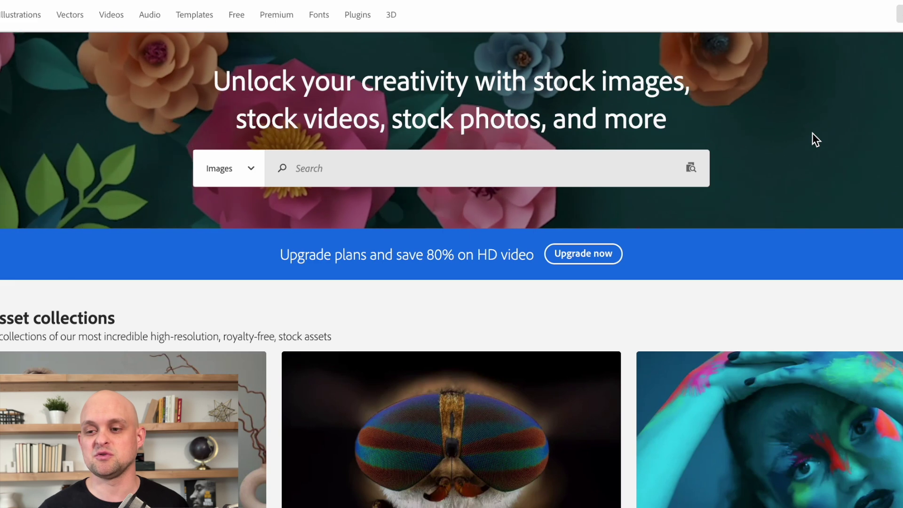
Search Adobe Stock by image, uploading the screenshot of the woman's photo
{"action": "left_click", "coordinate": [691, 167]}
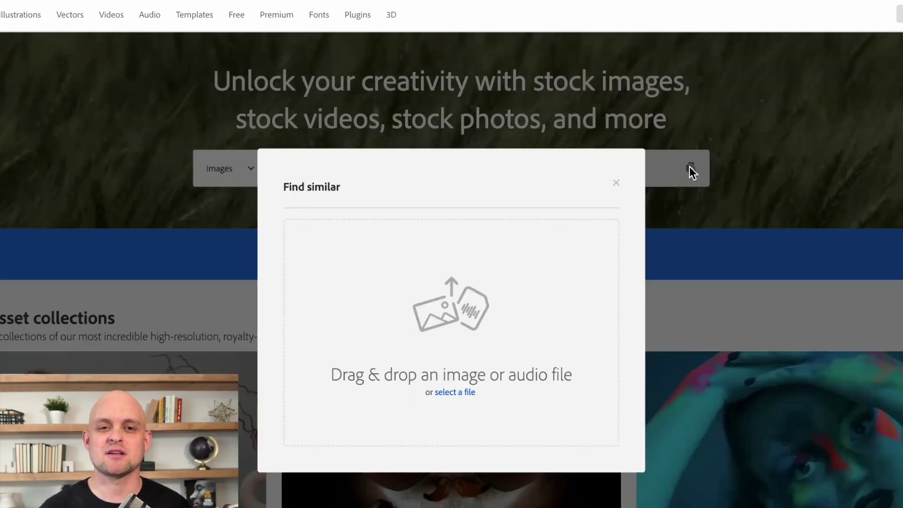
{"action": "left_click", "coordinate": [448, 393]}
{"action": "double_click", "coordinate": [413, 440]}
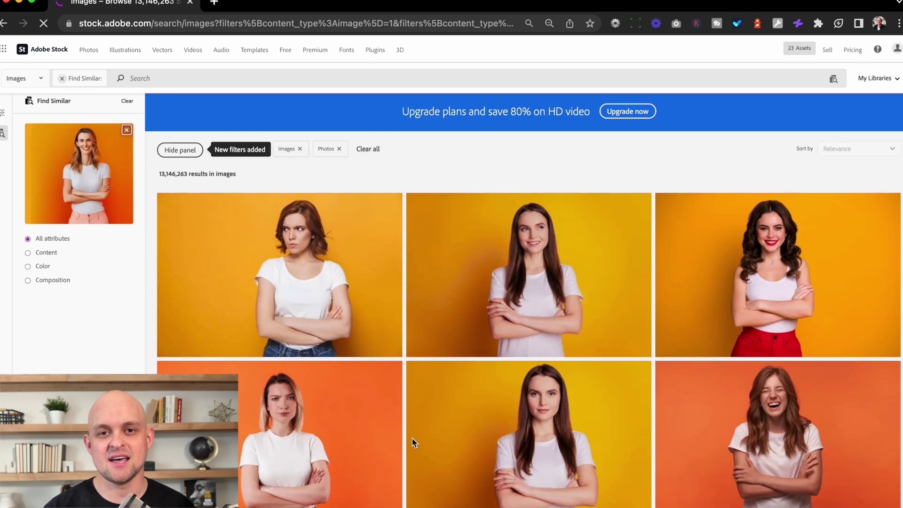
{"action": "scroll", "coordinate": [529, 364], "scroll_direction": "down", "scroll_amount": 10}
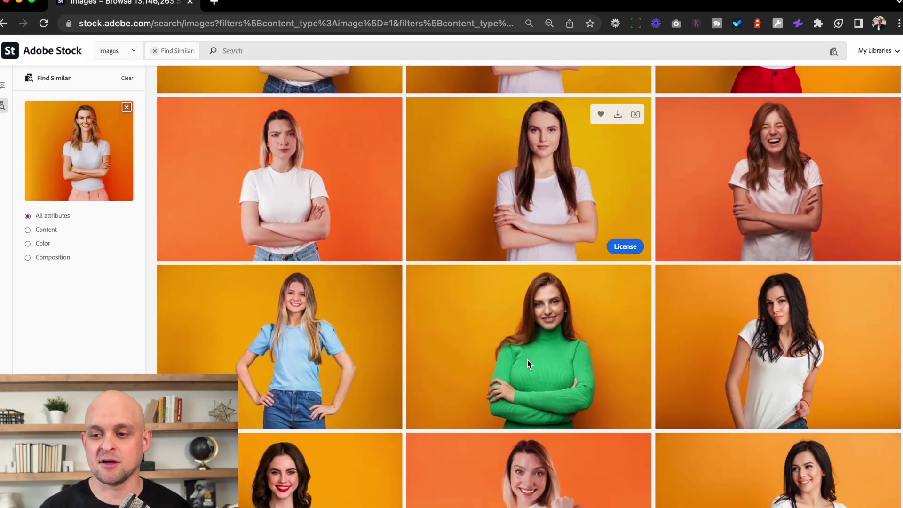
{"action": "scroll", "coordinate": [572, 374], "scroll_direction": "down", "scroll_amount": 10}
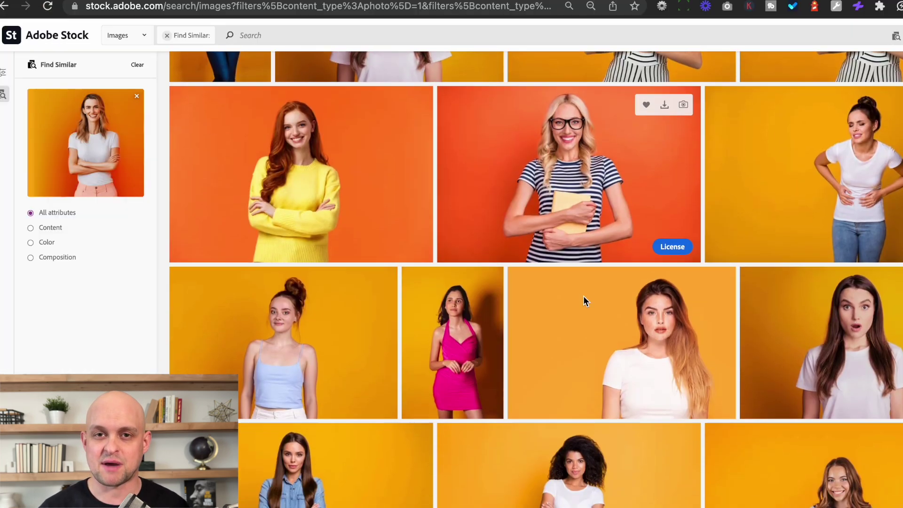
{"action": "scroll", "coordinate": [584, 295], "scroll_direction": "down", "scroll_amount": 10}
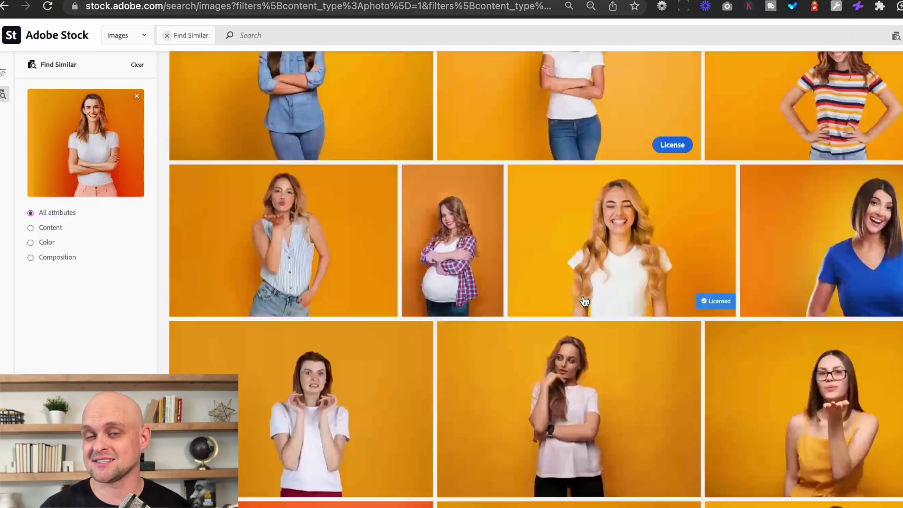
{"action": "scroll", "coordinate": [583, 296], "scroll_direction": "up", "scroll_amount": 5}
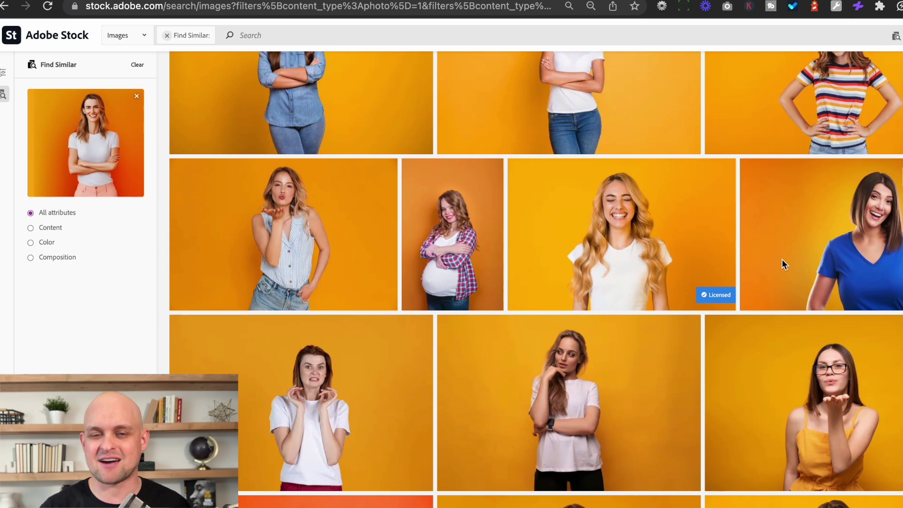
Open the laughing blonde woman on yellow result and re-download it for free
{"action": "left_click", "coordinate": [672, 244]}
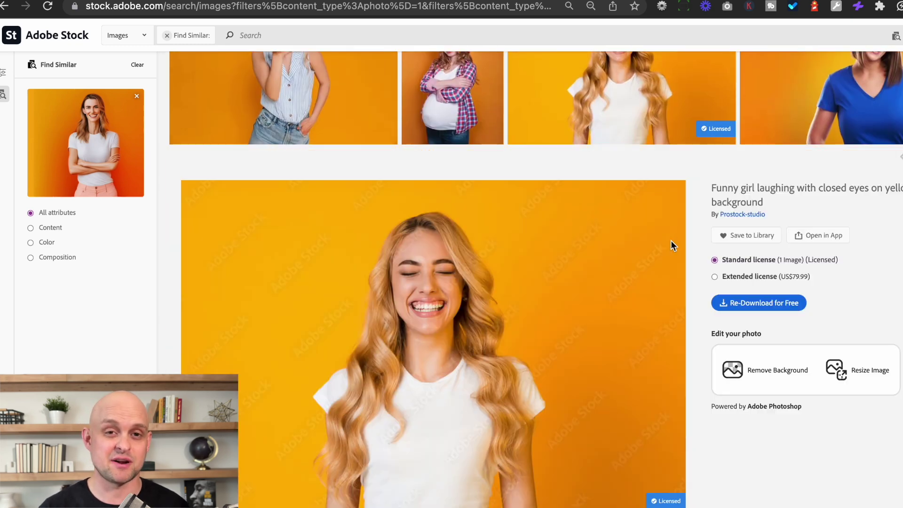
{"action": "scroll", "coordinate": [522, 292], "scroll_direction": "down", "scroll_amount": 1}
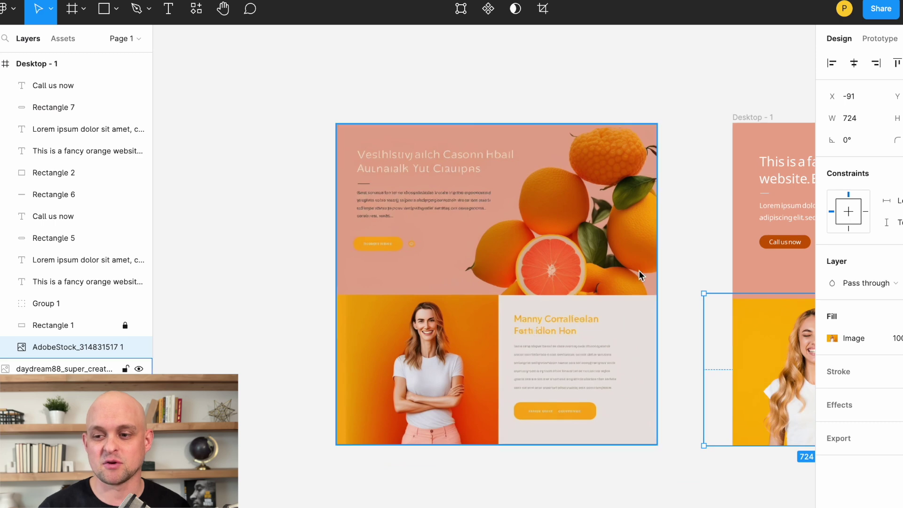
{"action": "left_click", "coordinate": [677, 249]}
{"action": "scroll", "coordinate": [677, 249], "scroll_direction": "right", "scroll_amount": 3}
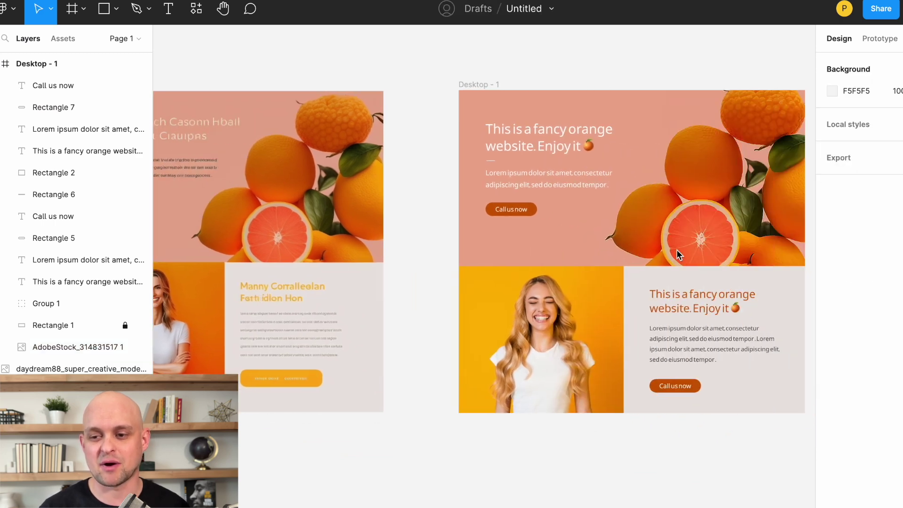
Nudge the AdobeStock laughing woman photo down to snap beside the text, then deselect it
{"action": "left_click", "coordinate": [498, 306]}
{"action": "scroll", "coordinate": [499, 306], "scroll_direction": "up", "scroll_amount": 5}
{"action": "mouse_move", "coordinate": [526, 324]}
{"action": "left_mouse_down"}
{"action": "mouse_move", "coordinate": [526, 295]}
{"action": "mouse_move", "coordinate": [527, 332]}
{"action": "left_mouse_up"}
{"action": "scroll", "coordinate": [527, 332], "scroll_direction": "down", "scroll_amount": 5}
{"action": "scroll", "coordinate": [253, 329], "scroll_direction": "left", "scroll_amount": 2}
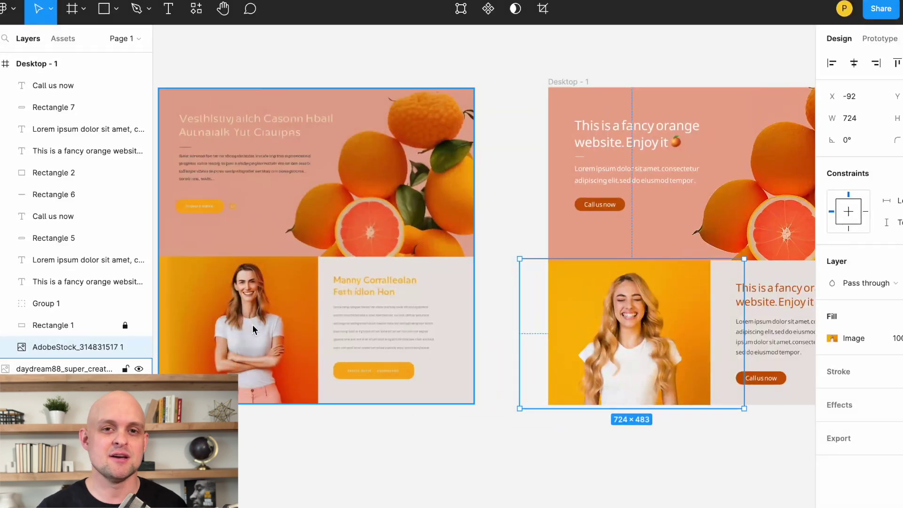
{"action": "left_click", "coordinate": [670, 435]}
{"action": "scroll", "coordinate": [670, 435], "scroll_direction": "right", "scroll_amount": 3}
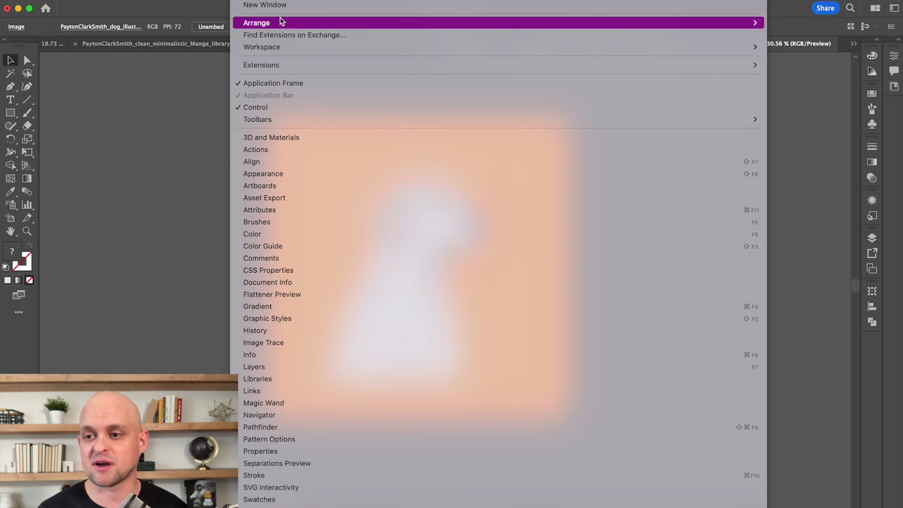
Switch to the Tracing workspace and set the Image Trace mode to Grayscale
{"action": "mouse_move", "coordinate": [659, 47]}
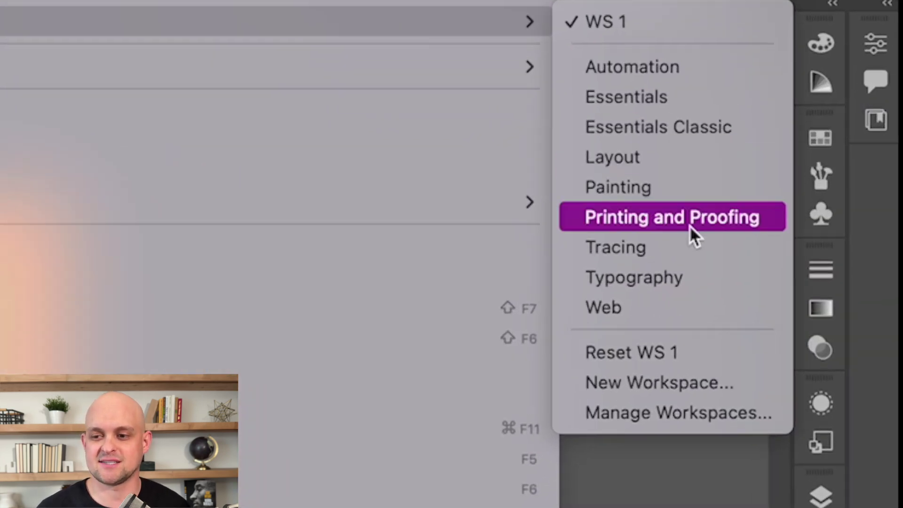
{"action": "left_click", "coordinate": [697, 257]}
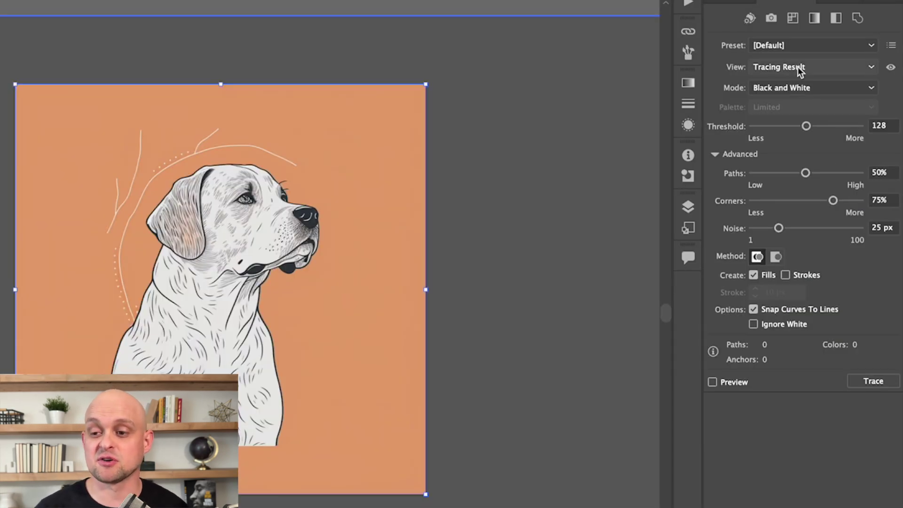
{"action": "left_click", "coordinate": [801, 89]}
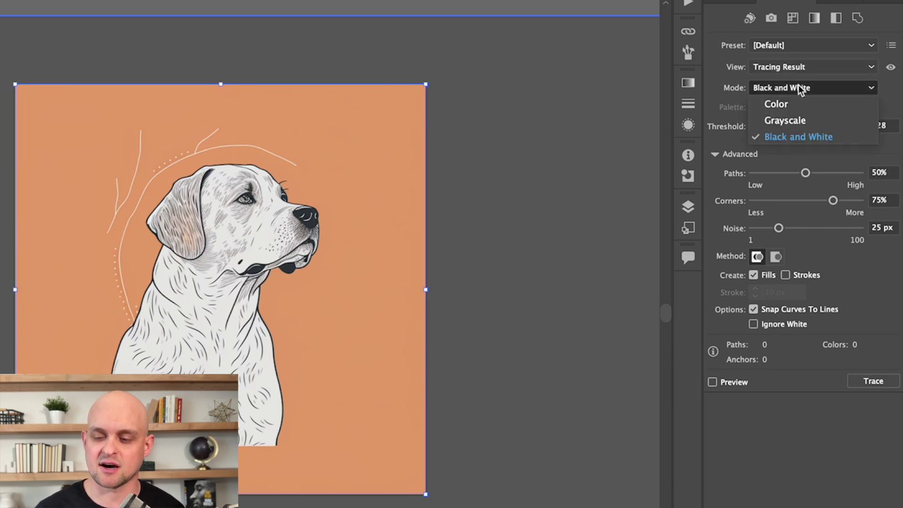
{"action": "left_click", "coordinate": [785, 120]}
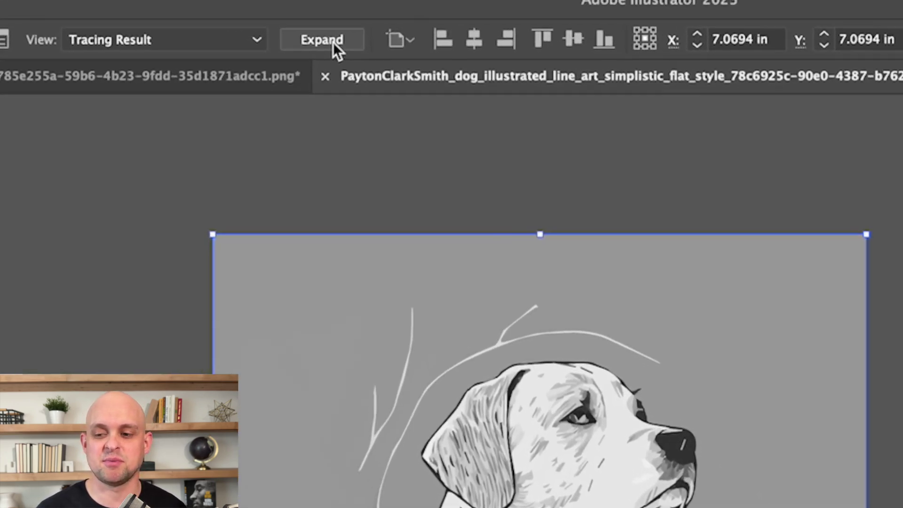
Expand the trace and delete the grey background shapes left and right of the dog
{"action": "left_click", "coordinate": [399, 78]}
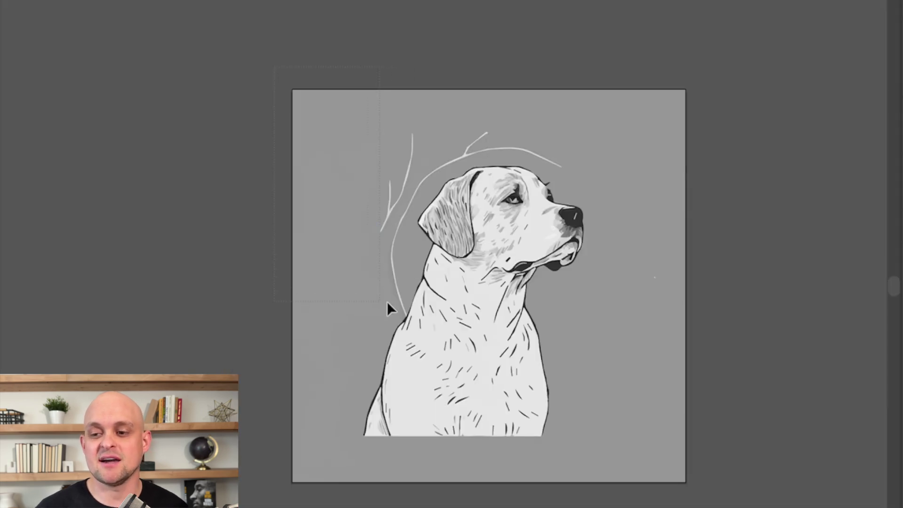
{"action": "left_click_drag", "start_coordinate": [387, 303], "coordinate": [402, 291]}
{"action": "key", "text": "Delete"}
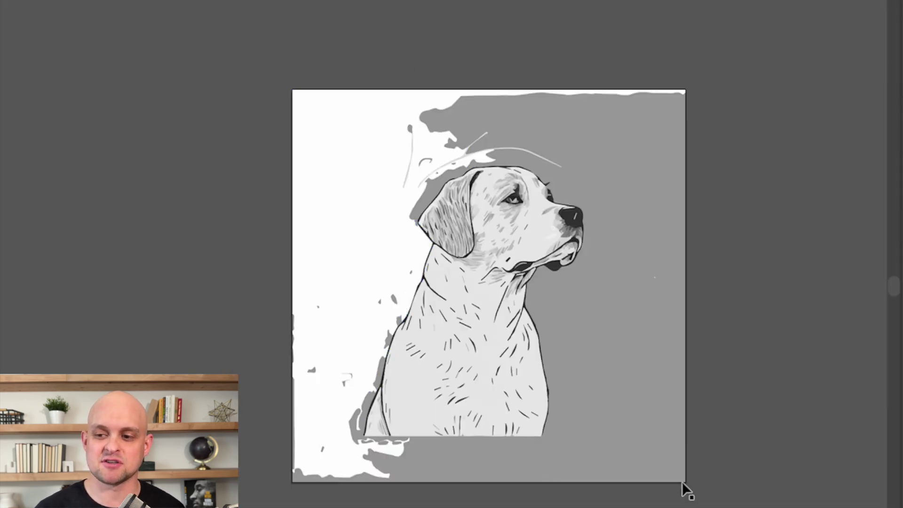
{"action": "left_click_drag", "start_coordinate": [577, 321], "coordinate": [560, 309]}
{"action": "key", "text": "Delete"}
{"action": "scroll", "coordinate": [560, 311], "scroll_direction": "up", "scroll_amount": 3}
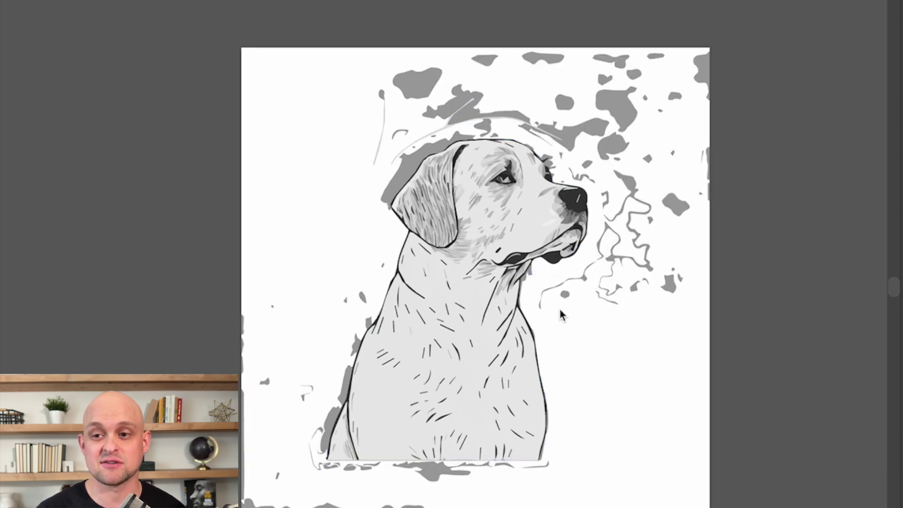
{"action": "scroll", "coordinate": [560, 314], "scroll_direction": "up", "scroll_amount": 2}
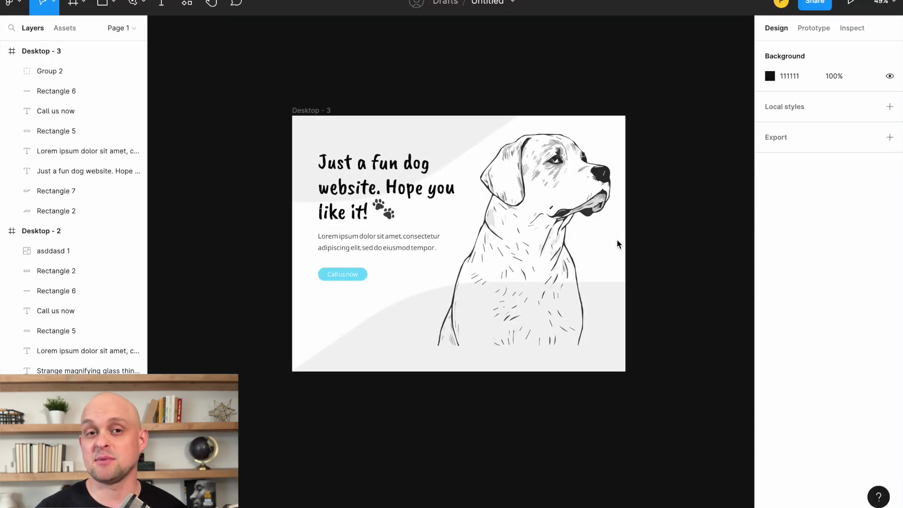
{"action": "scroll", "coordinate": [617, 240], "scroll_direction": "up", "scroll_amount": 5}
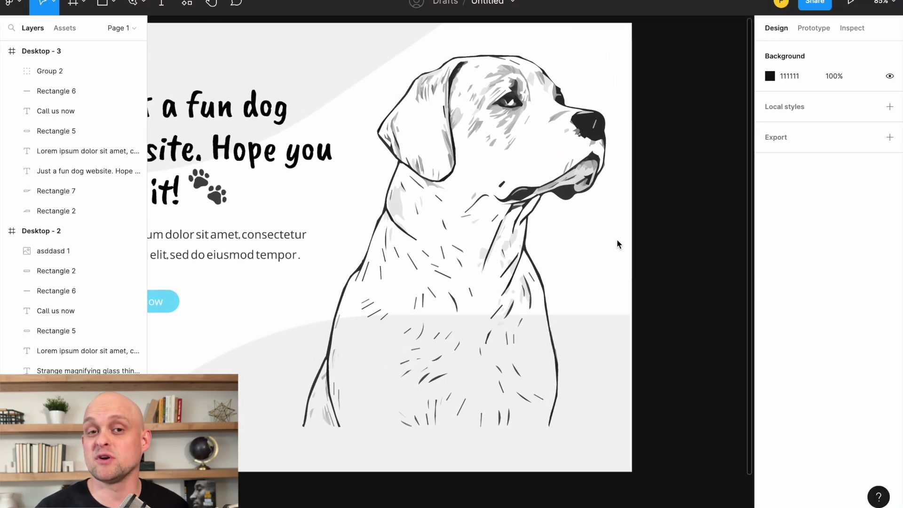
Bring the Desktop - 3 frame into view and select the traced dog illustration Group 2
{"action": "scroll", "coordinate": [616, 243], "scroll_direction": "left", "scroll_amount": 3}
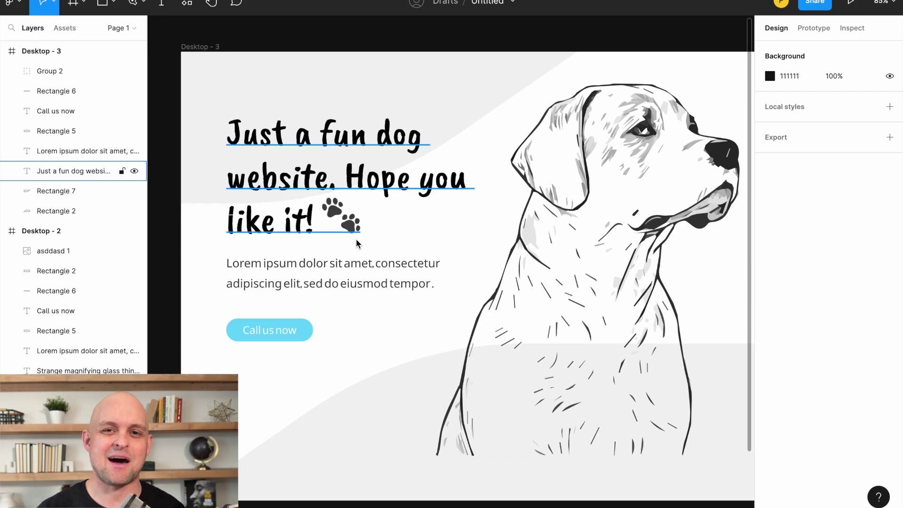
{"action": "left_click", "coordinate": [668, 160]}
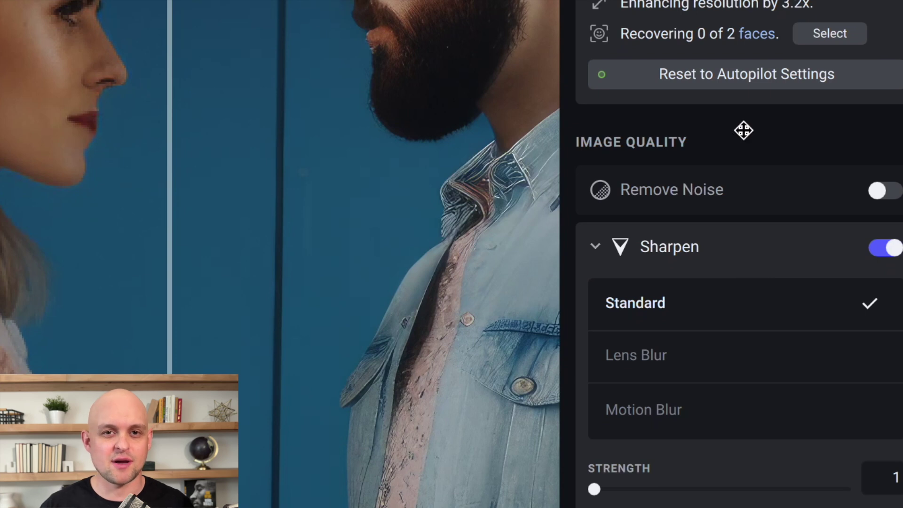
Sweep the before/after divider across the woman's hair, face and ear to compare sharpening
{"action": "scroll", "coordinate": [695, 193], "scroll_direction": "down", "scroll_amount": 3}
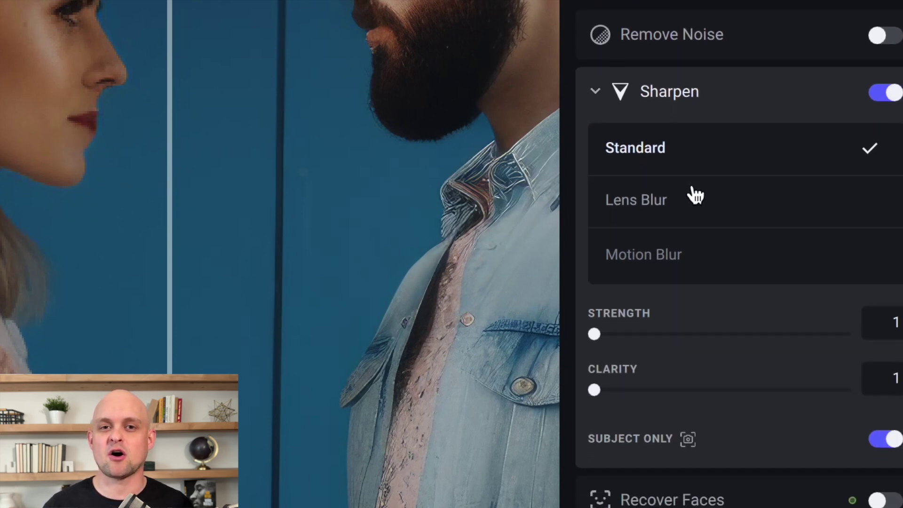
{"action": "scroll", "coordinate": [712, 309], "scroll_direction": "down", "scroll_amount": 4}
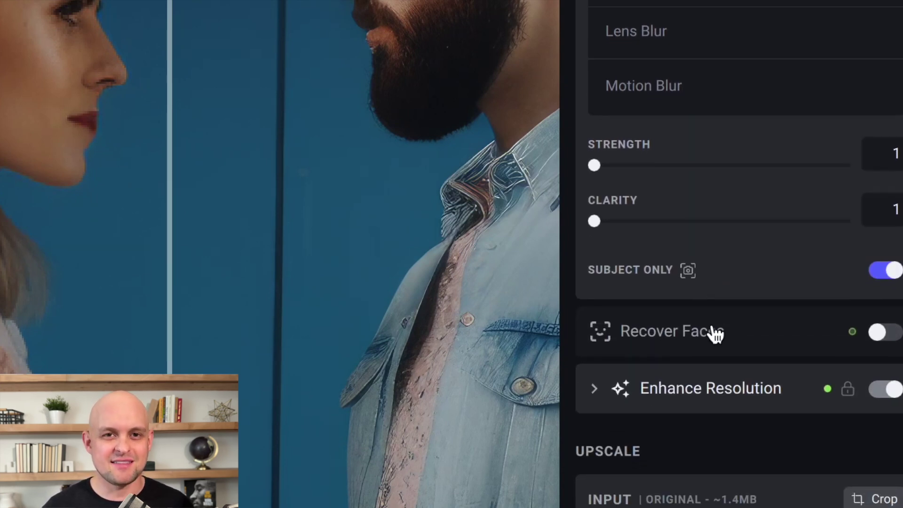
{"action": "left_click_drag", "start_coordinate": [85, 149], "coordinate": [0, 177]}
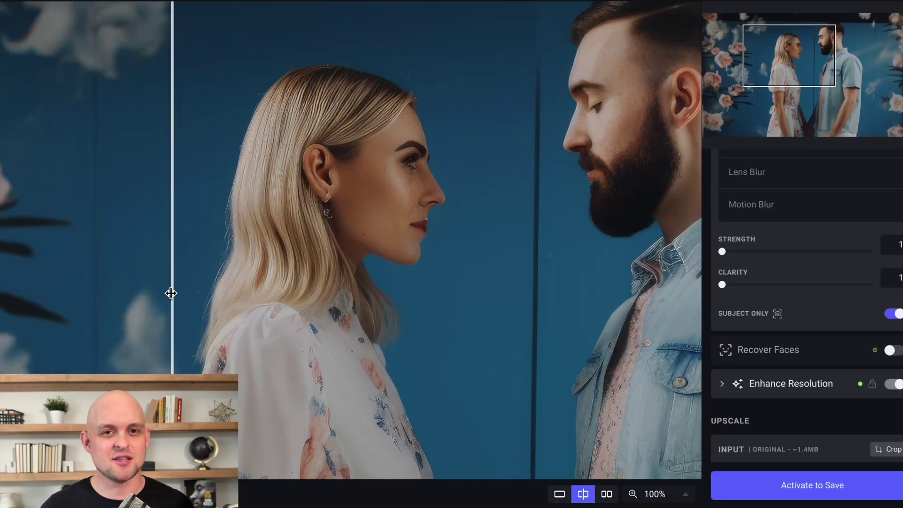
{"action": "left_click_drag", "start_coordinate": [170, 293], "coordinate": [453, 275]}
{"action": "left_click_drag", "start_coordinate": [675, 452], "coordinate": [605, 427]}
{"action": "left_click_drag", "start_coordinate": [527, 437], "coordinate": [342, 412]}
{"action": "left_click_drag", "start_coordinate": [454, 414], "coordinate": [901, 414]}
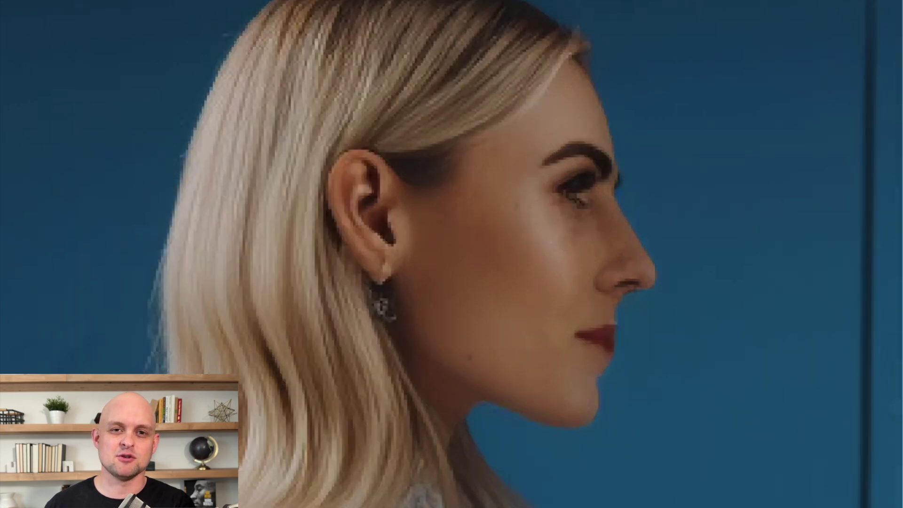
Compare original and enhanced versions of the blonde profile portrait, then the noisy hawk photo
{"action": "left_click_drag", "start_coordinate": [628, 429], "coordinate": [3, 419]}
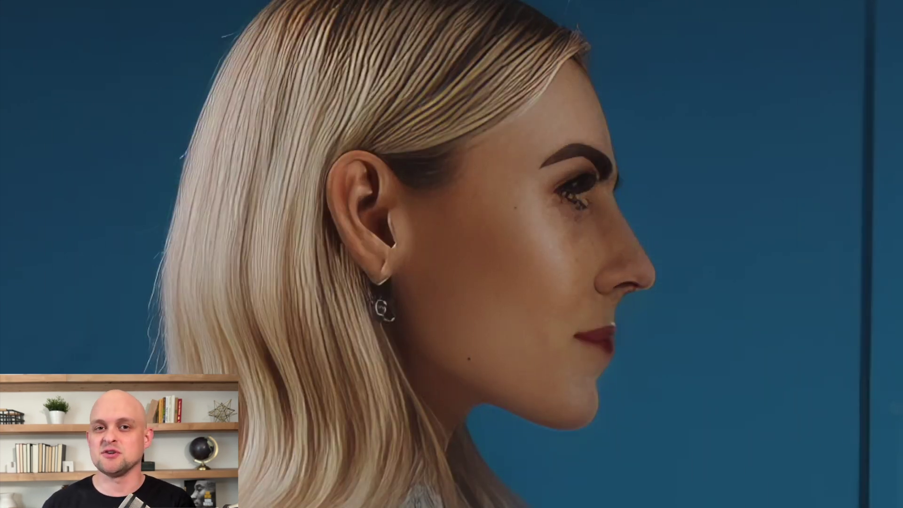
{"action": "left_click_drag", "start_coordinate": [3, 419], "coordinate": [803, 454]}
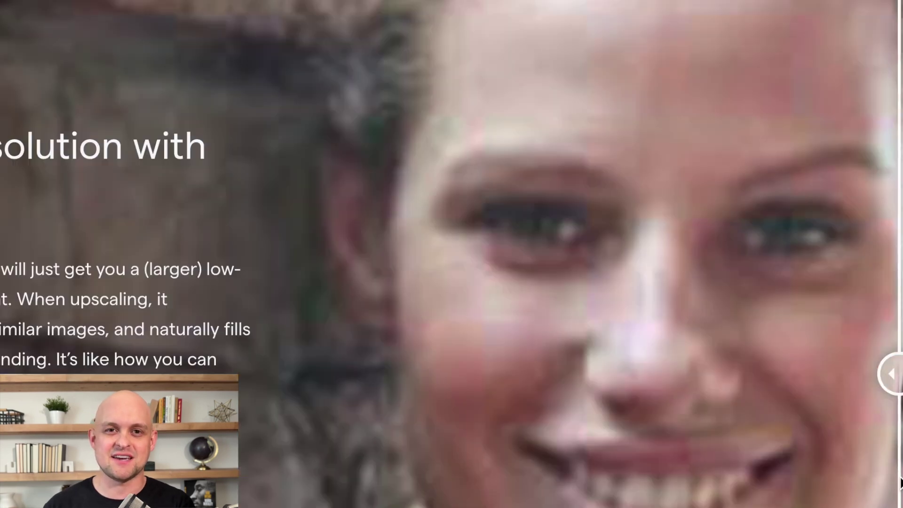
{"action": "left_click_drag", "start_coordinate": [889, 369], "coordinate": [343, 375]}
{"action": "left_click_drag", "start_coordinate": [394, 442], "coordinate": [541, 448]}
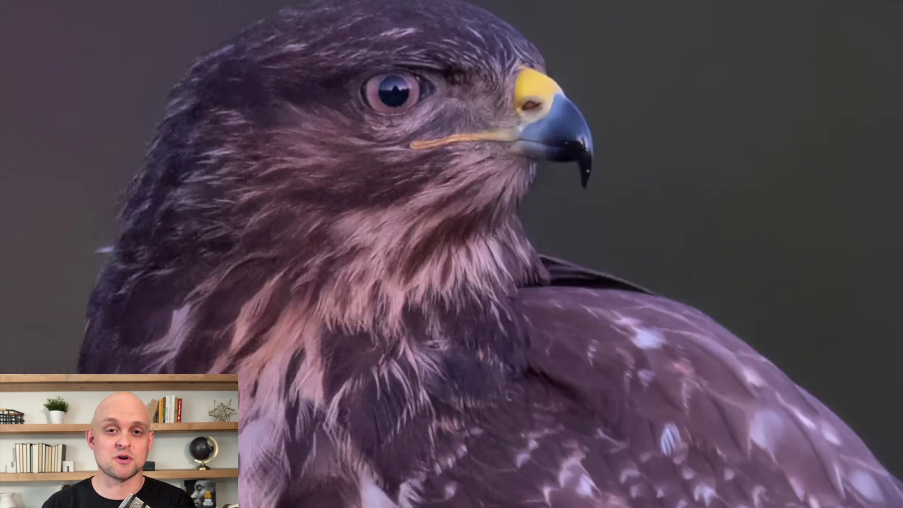
{"action": "left_click_drag", "start_coordinate": [14, 301], "coordinate": [468, 275]}
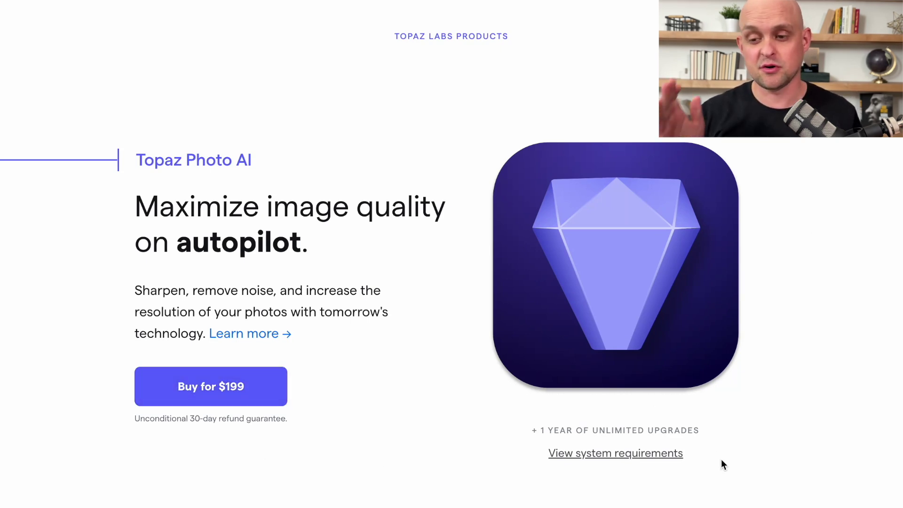
Scroll the Topaz Labs products page down to the Image Quality bundle and app prices
{"action": "scroll", "coordinate": [722, 461], "scroll_direction": "down", "scroll_amount": 12}
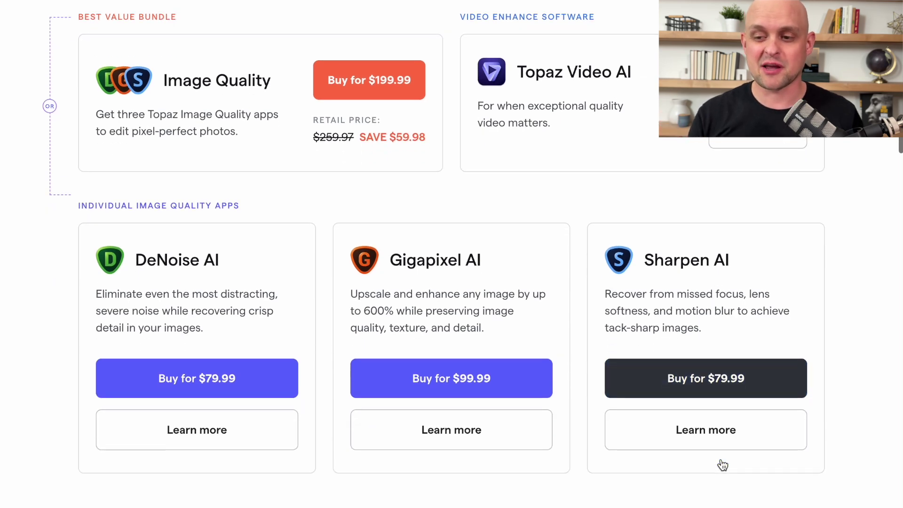